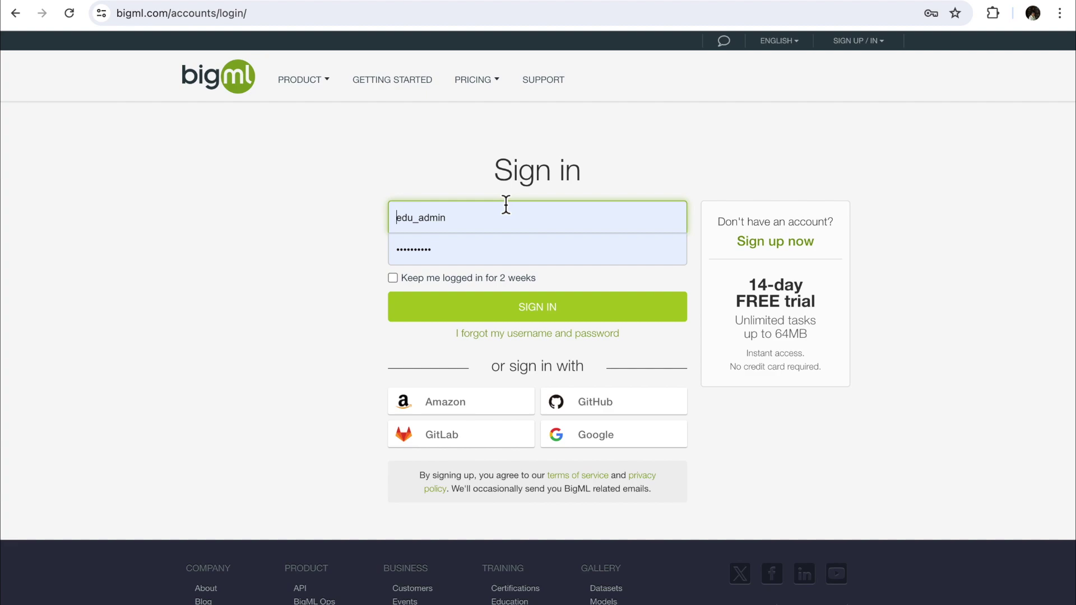
Sign in as the administrator and open the dashboard selector to list available dashboards.
{"action": "left_click", "coordinate": [527, 315]}
{"action": "left_click", "coordinate": [527, 315]}
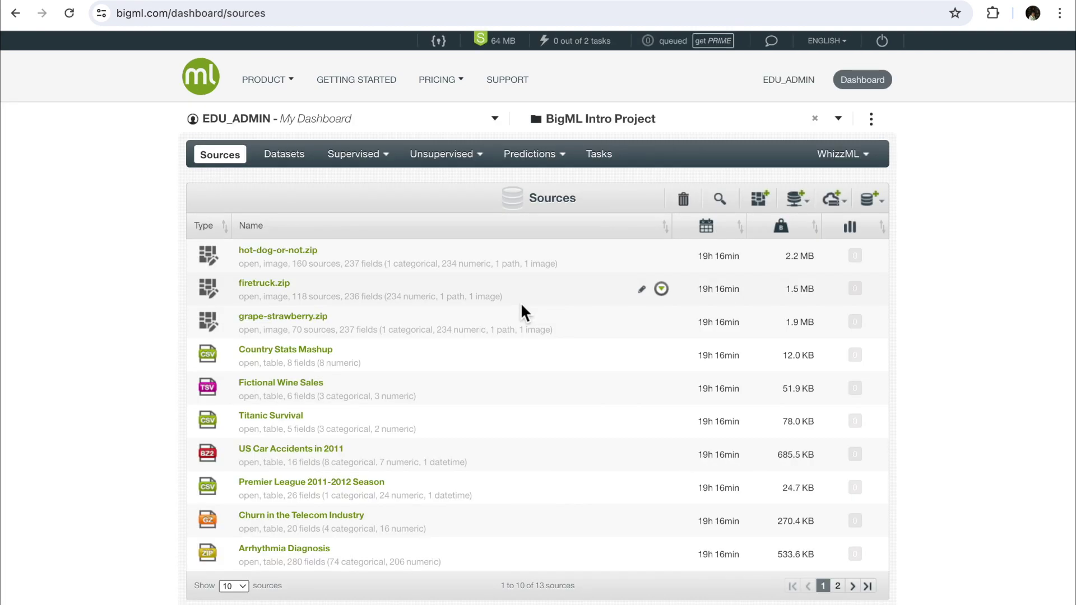
{"action": "left_click", "coordinate": [274, 123]}
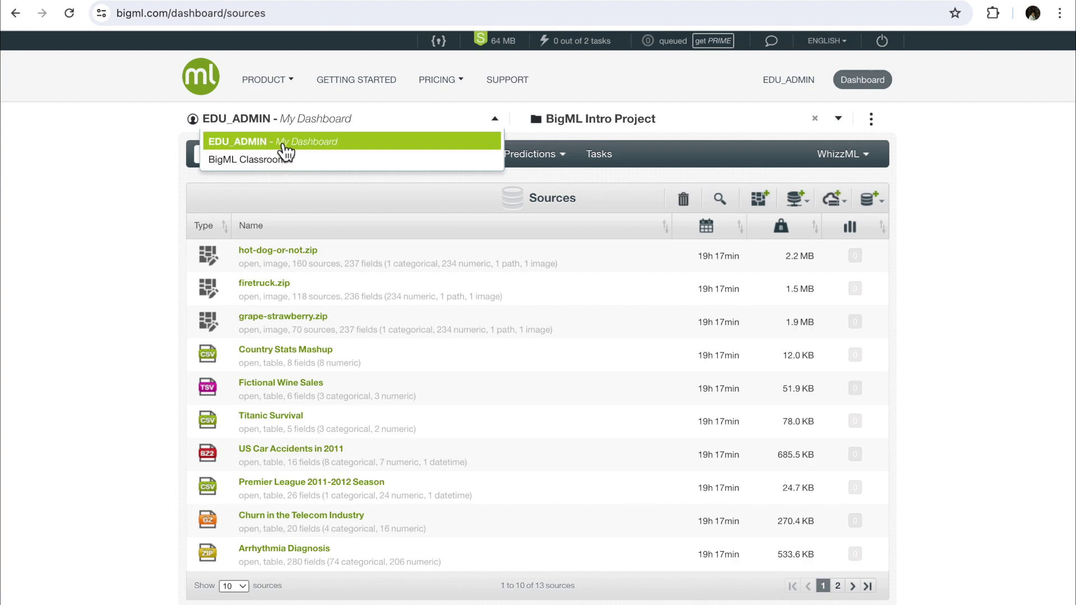
Switch to the BigML Classroom organization from the dashboard selector.
{"action": "left_click", "coordinate": [283, 162]}
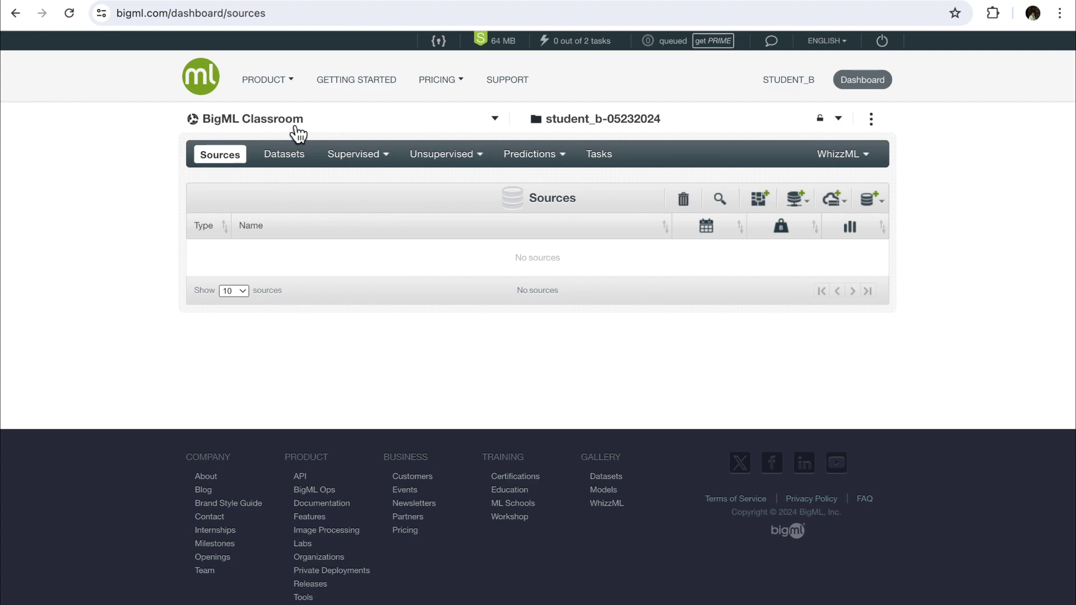
{"action": "left_click", "coordinate": [496, 122]}
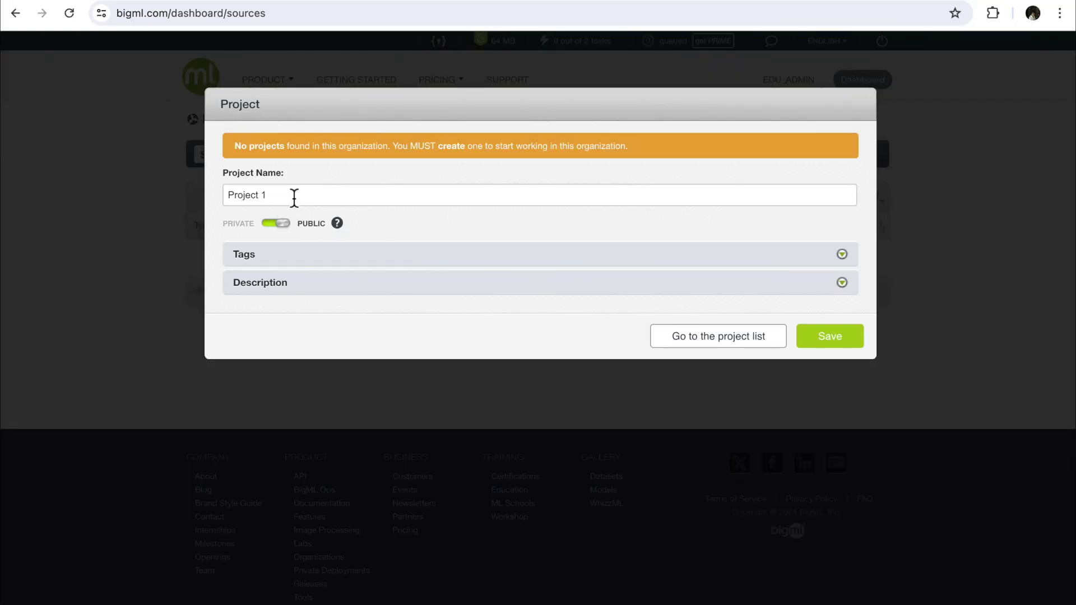
Save a PUBLIC project named 'My first public project' and return to the dashboard.
{"action": "key", "text": "BackSpace"}
{"action": "key", "text": "BackSpace"}
{"action": "key", "text": "BackSpace"}
{"action": "key", "text": "BackSpace"}
{"action": "key", "text": "BackSpace"}
{"action": "key", "text": "BackSpace"}
{"action": "key", "text": "BackSpace"}
{"action": "key", "text": "BackSpace"}
{"action": "key", "text": "BackSpace"}
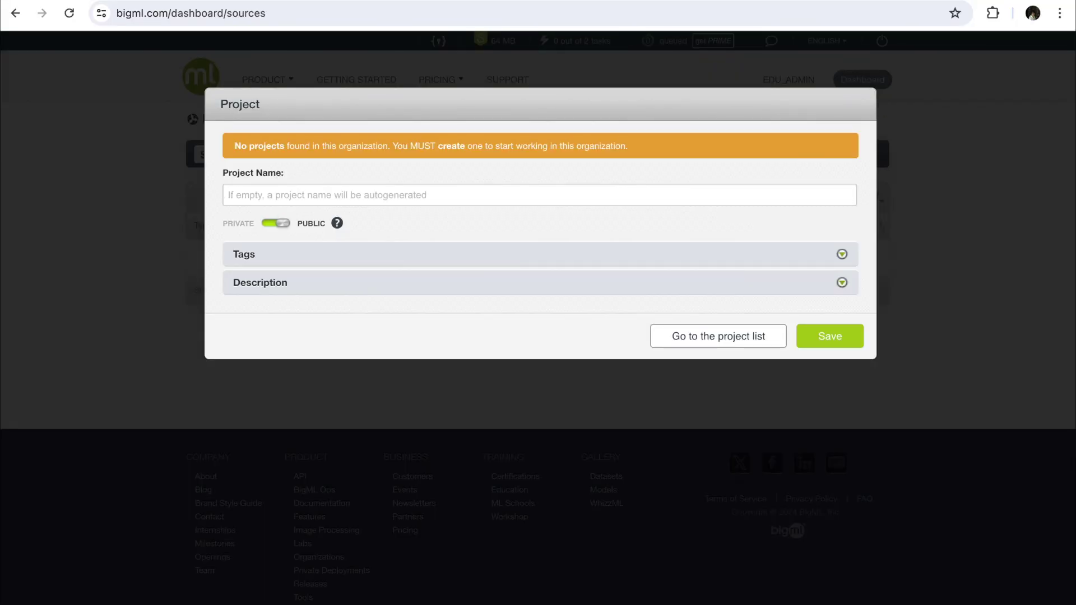
{"action": "type", "text": "My first u"}
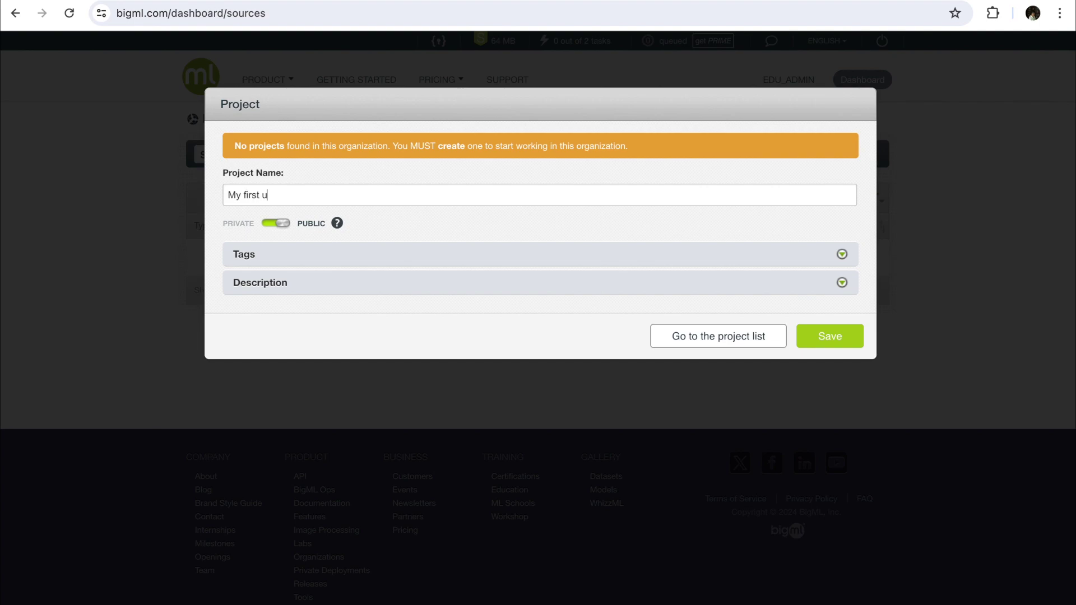
{"action": "key", "text": "BackSpace"}
{"action": "type", "text": "public project"}
{"action": "left_click", "coordinate": [283, 230]}
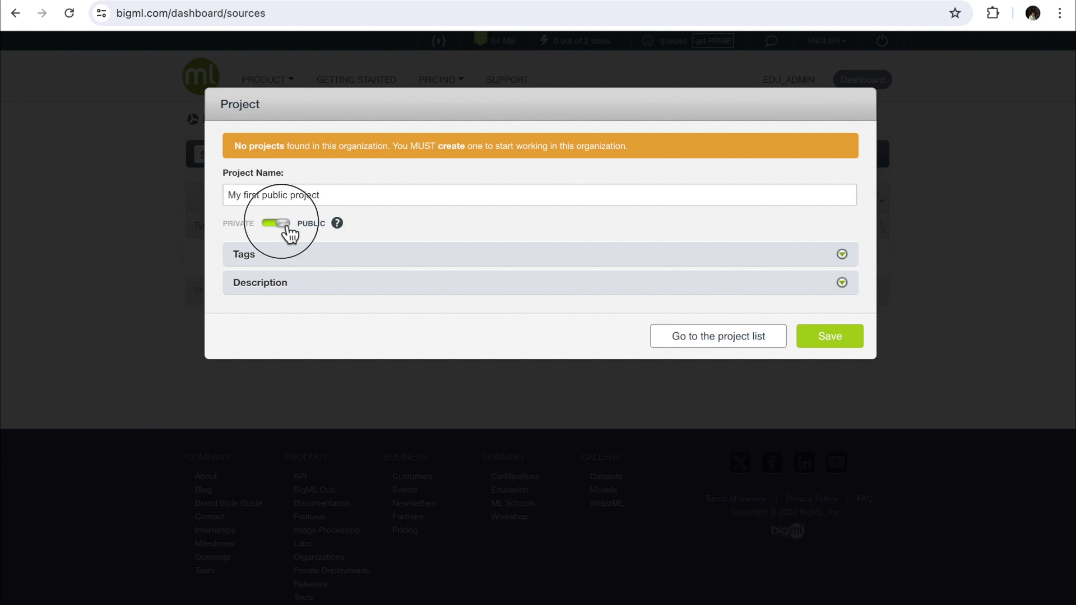
{"action": "left_click", "coordinate": [273, 231]}
{"action": "left_click", "coordinate": [834, 341]}
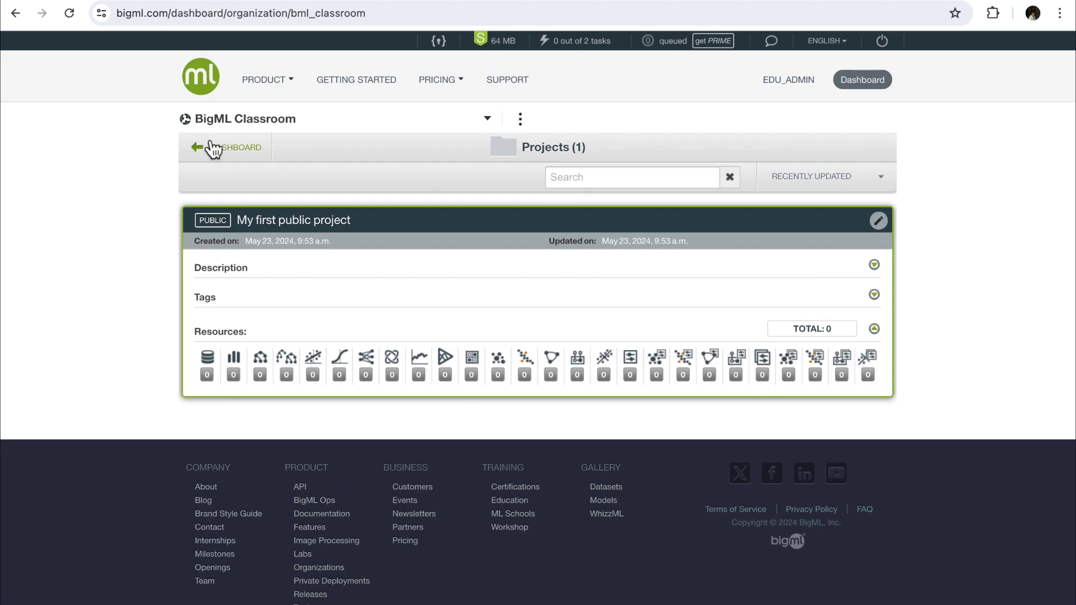
{"action": "left_click", "coordinate": [211, 147]}
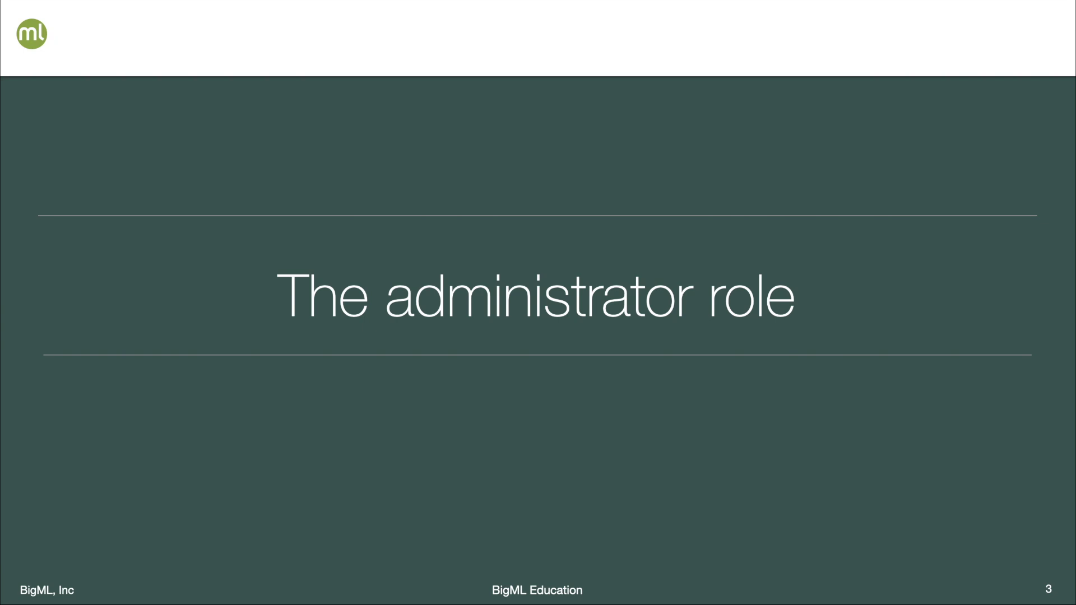
Advance to slide 4 and reveal the approved-student check marks and project folders.
{"action": "key", "text": "Right"}
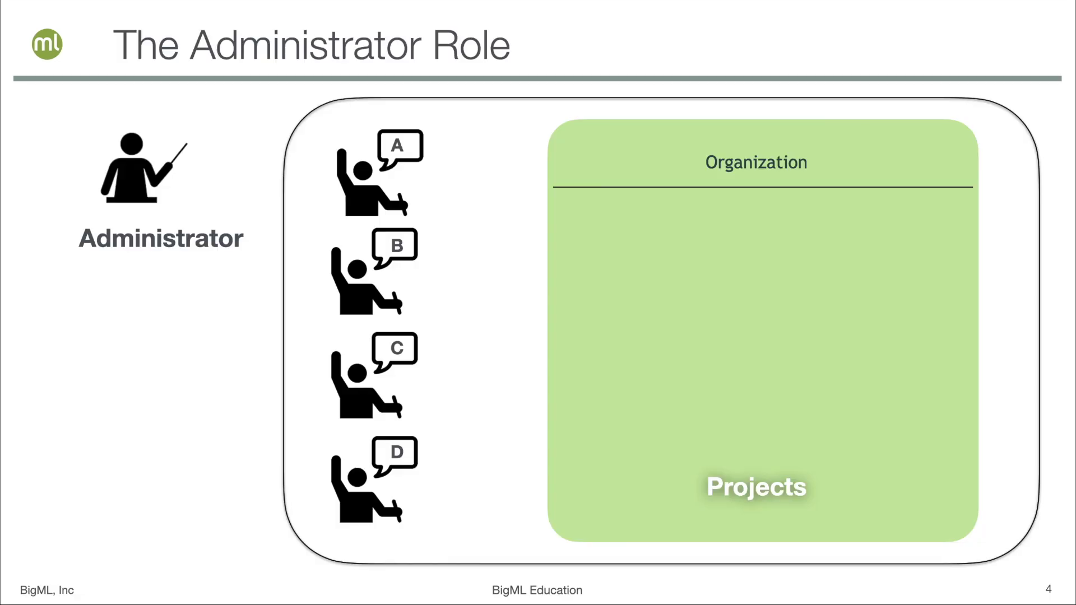
{"action": "key", "text": "Right"}
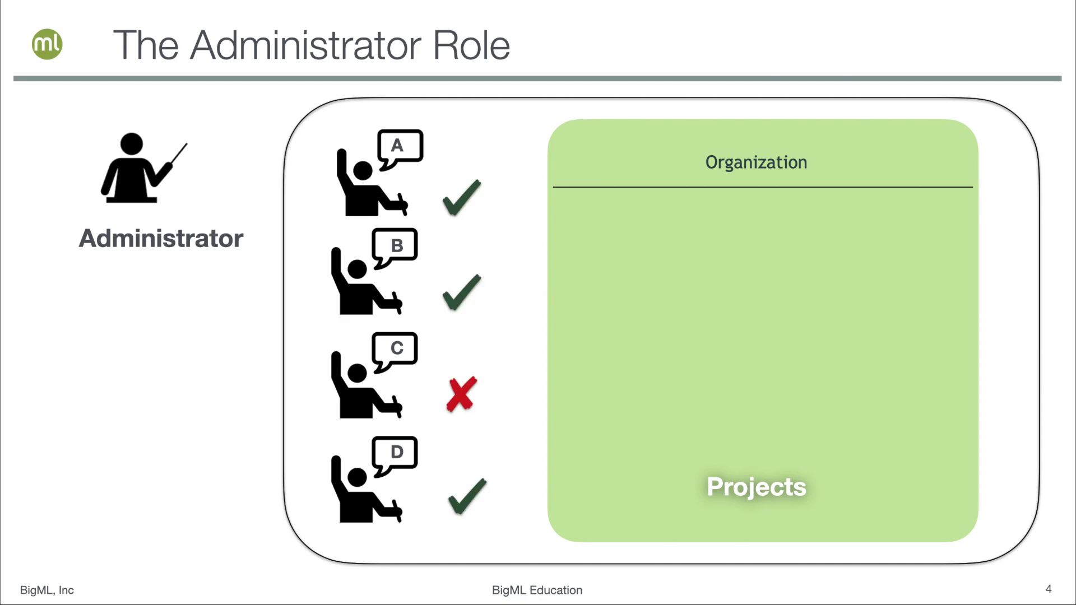
{"action": "key", "text": "Right"}
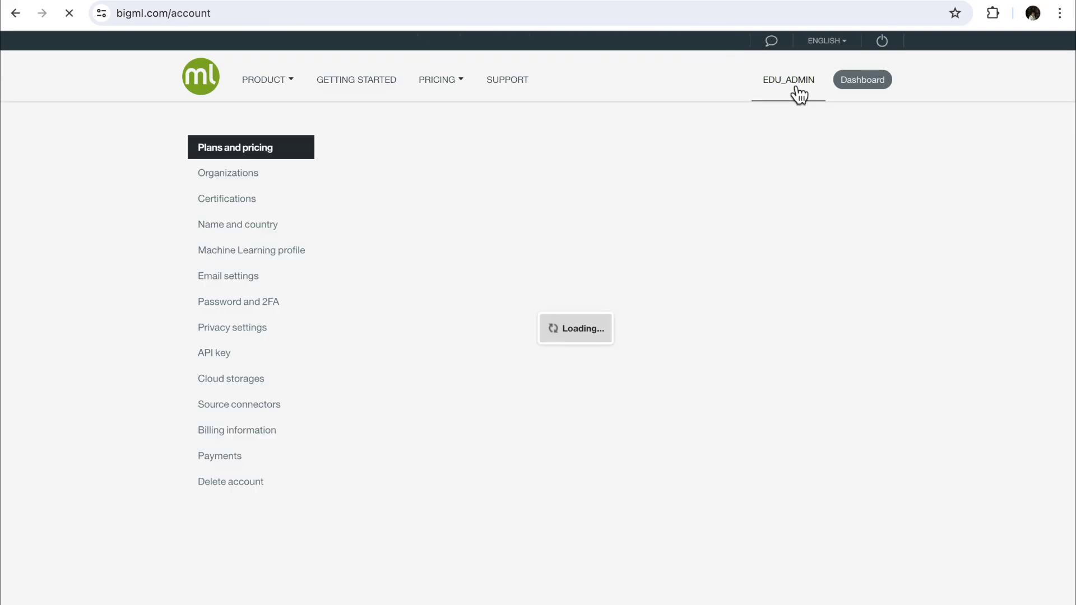
Open BigML Classroom's organization settings and toggle project creation for new members on join.
{"action": "left_click", "coordinate": [241, 174]}
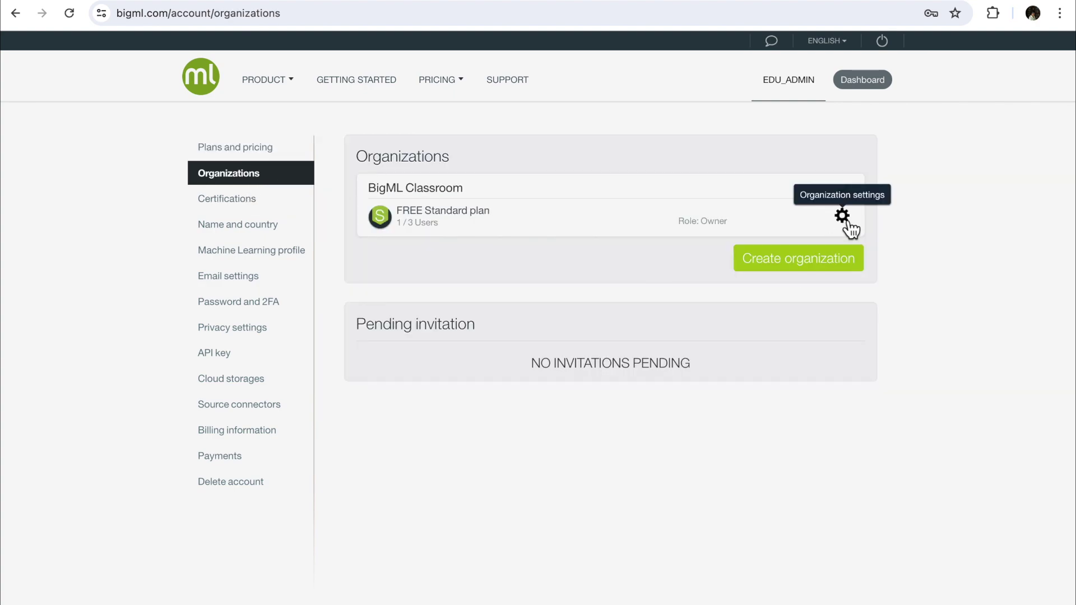
{"action": "left_click", "coordinate": [843, 217]}
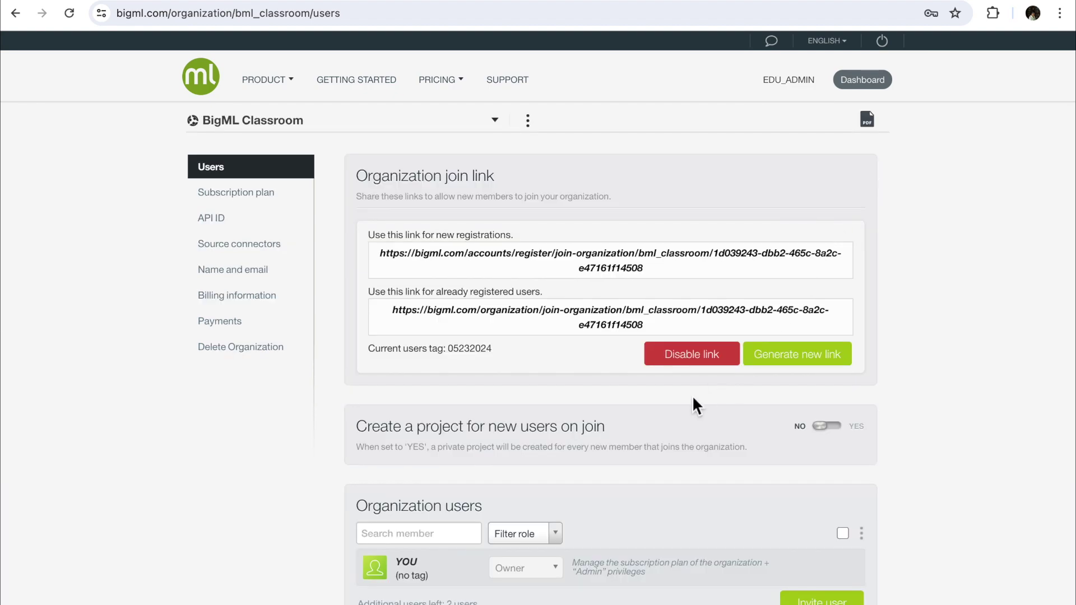
{"action": "scroll", "coordinate": [692, 395], "scroll_direction": "down", "scroll_amount": 1}
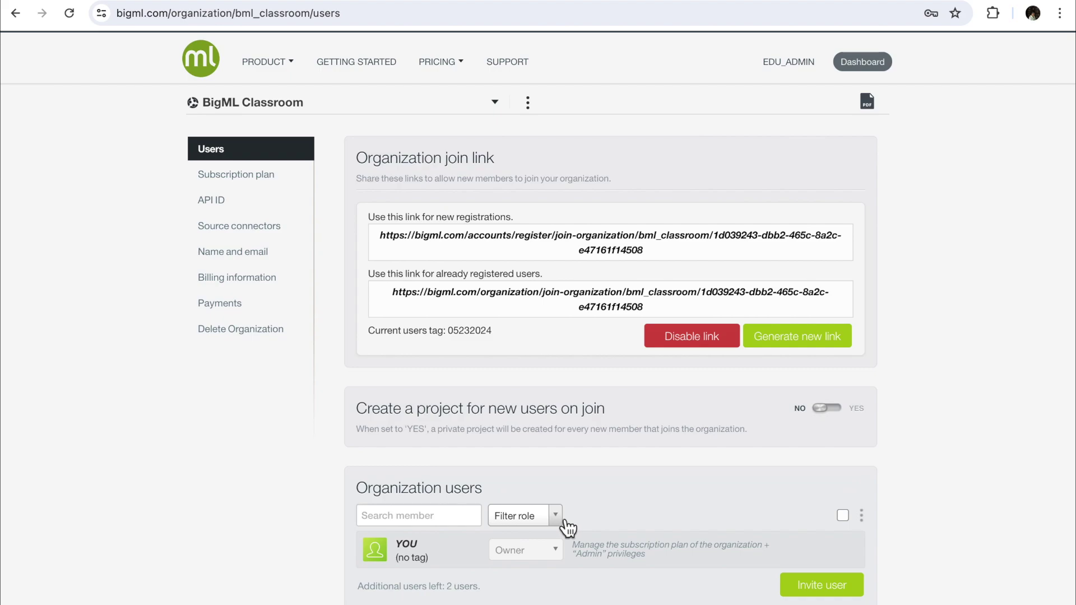
{"action": "scroll", "coordinate": [701, 476], "scroll_direction": "down", "scroll_amount": 1}
{"action": "left_click", "coordinate": [844, 400]}
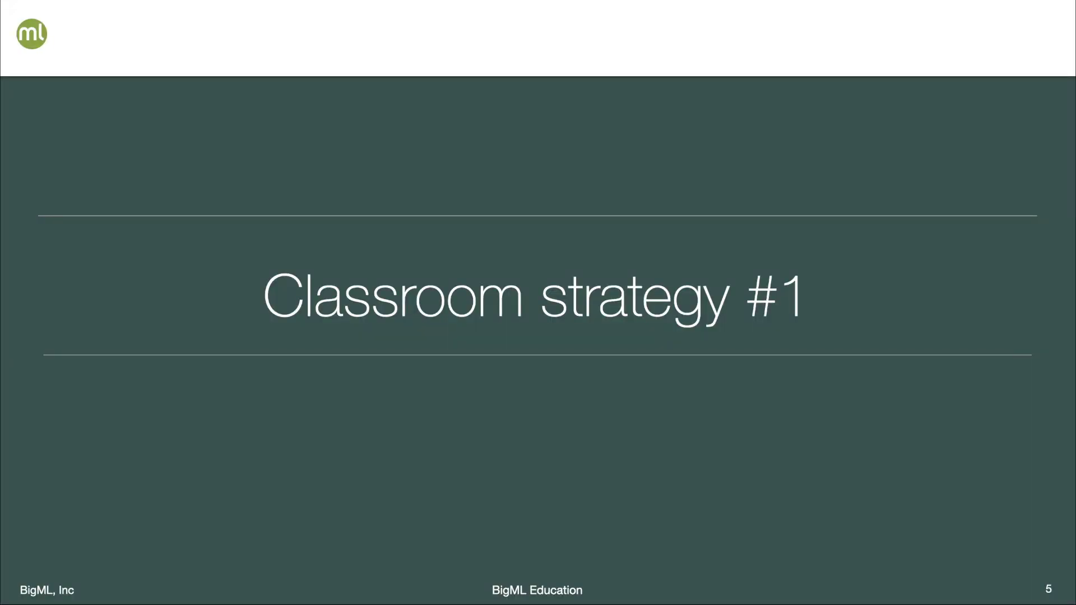
Advance to slide 6 and reveal the four students' check marks and private project folders.
{"action": "key", "text": "Right"}
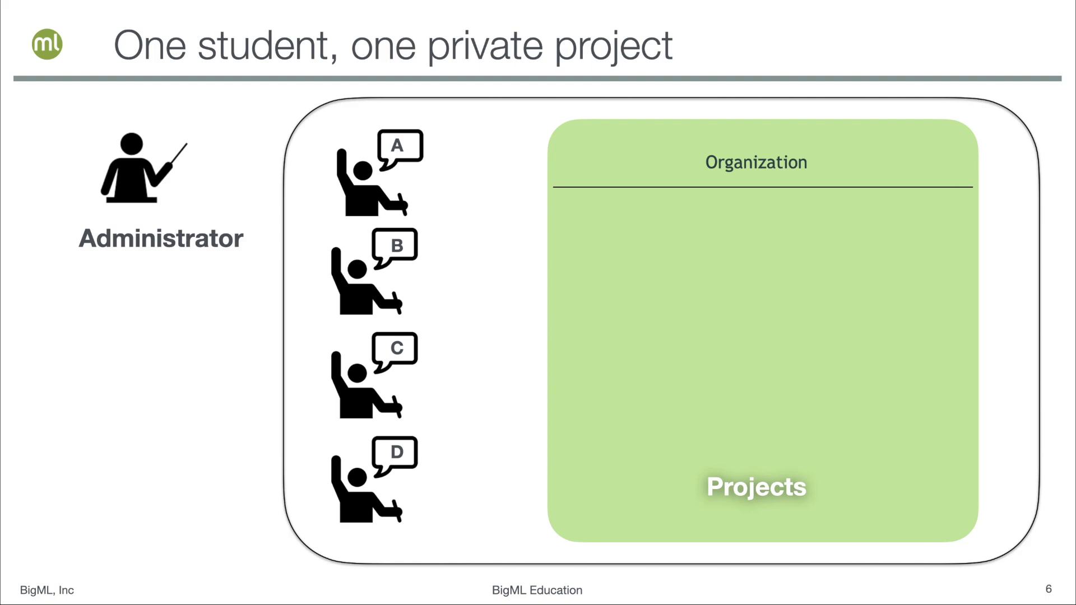
{"action": "key", "text": "Right"}
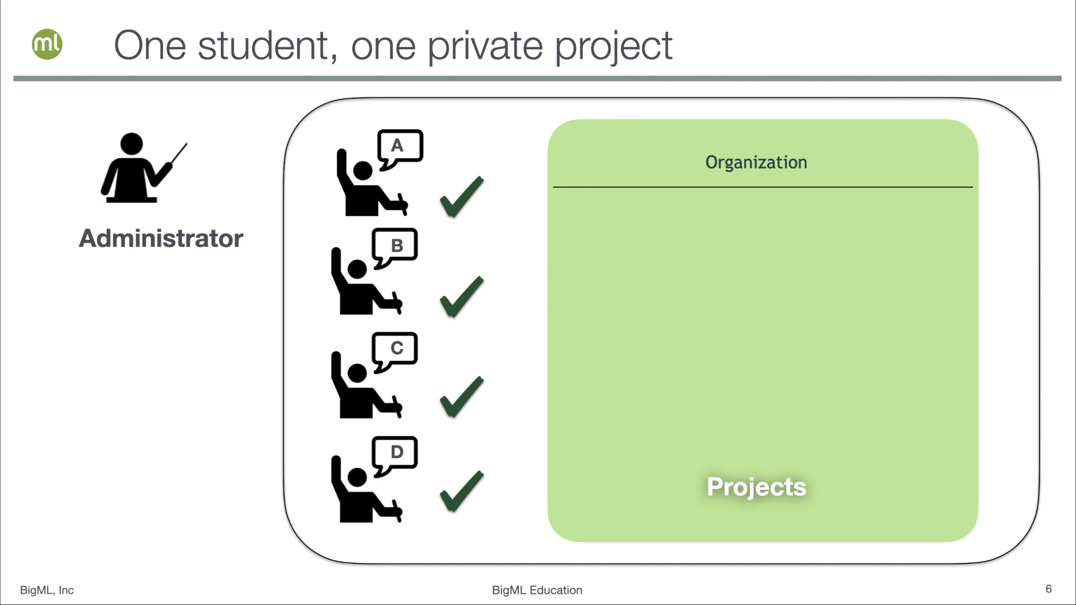
{"action": "key", "text": "Right"}
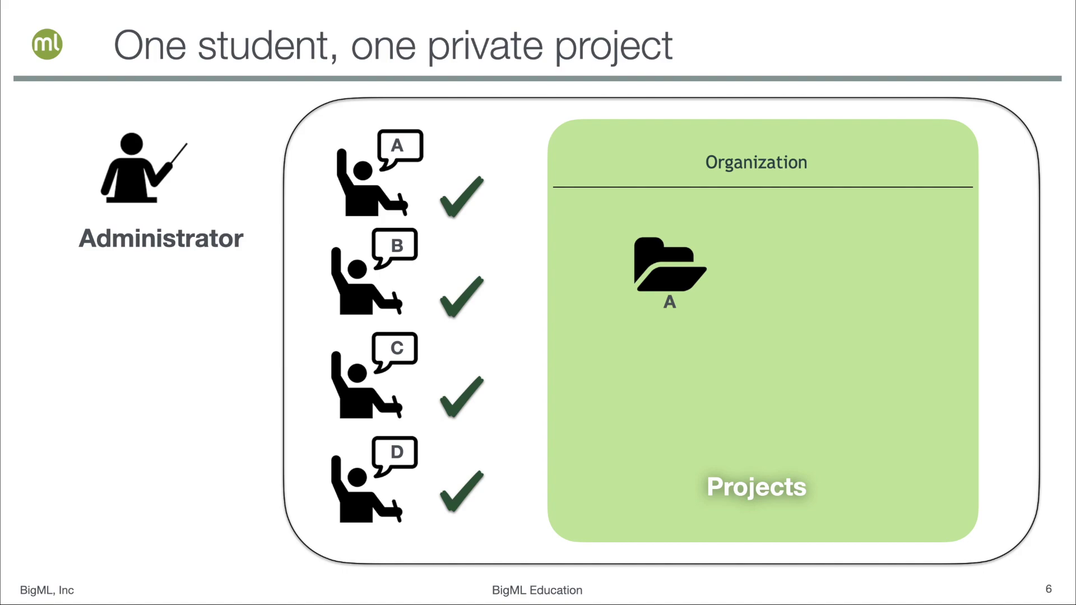
{"action": "key", "text": "Right"}
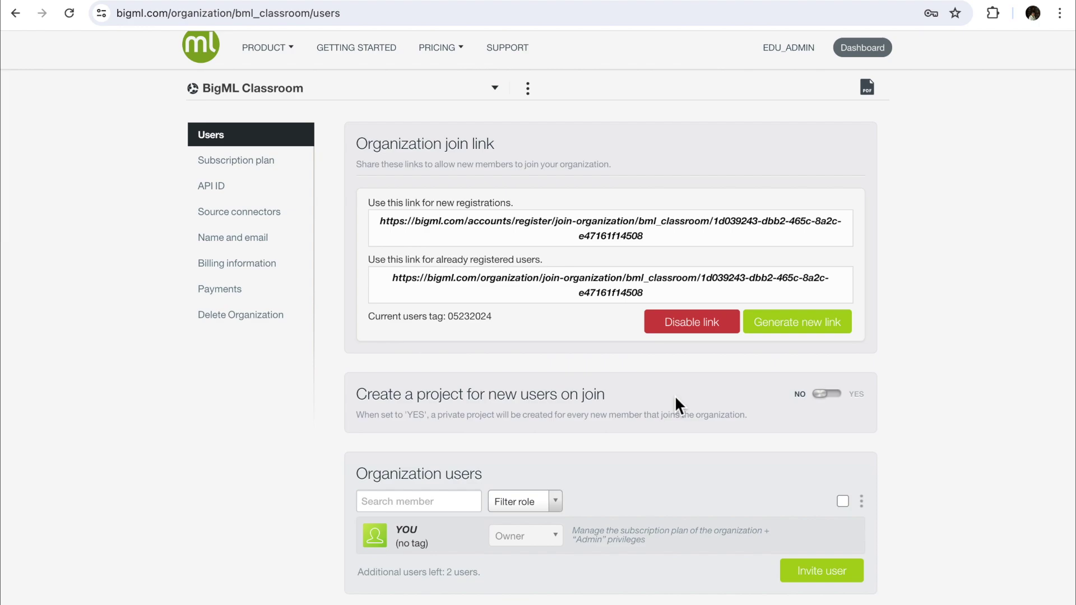
Set 'Create a project for new users on join' to YES.
{"action": "left_click", "coordinate": [842, 399]}
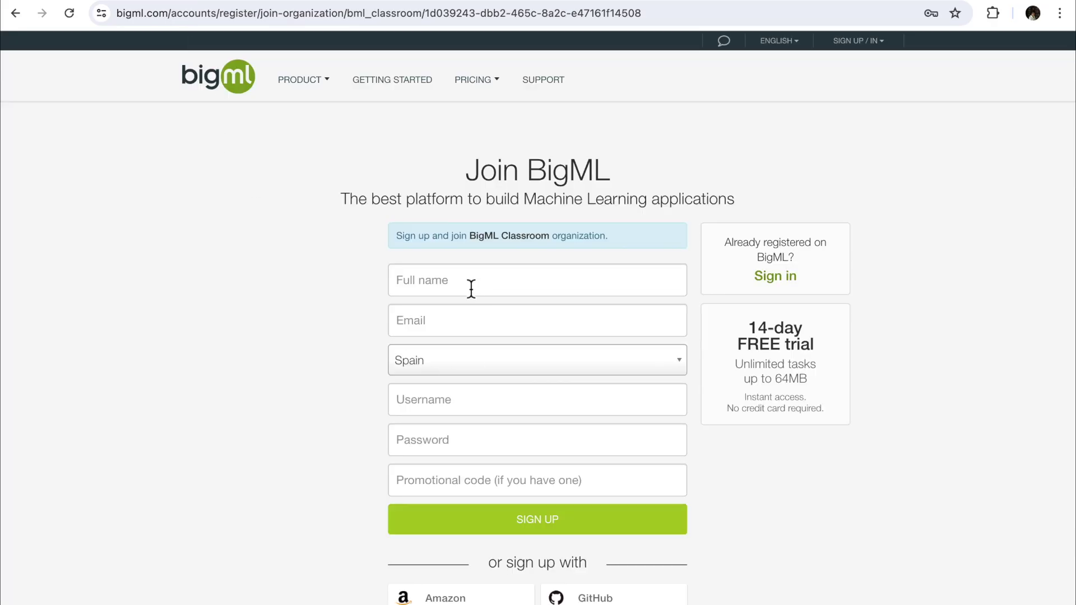
Enter the new student's full name on the Join BigML form.
{"action": "left_click", "coordinate": [471, 287]}
{"action": "type", "text": "Student A"}
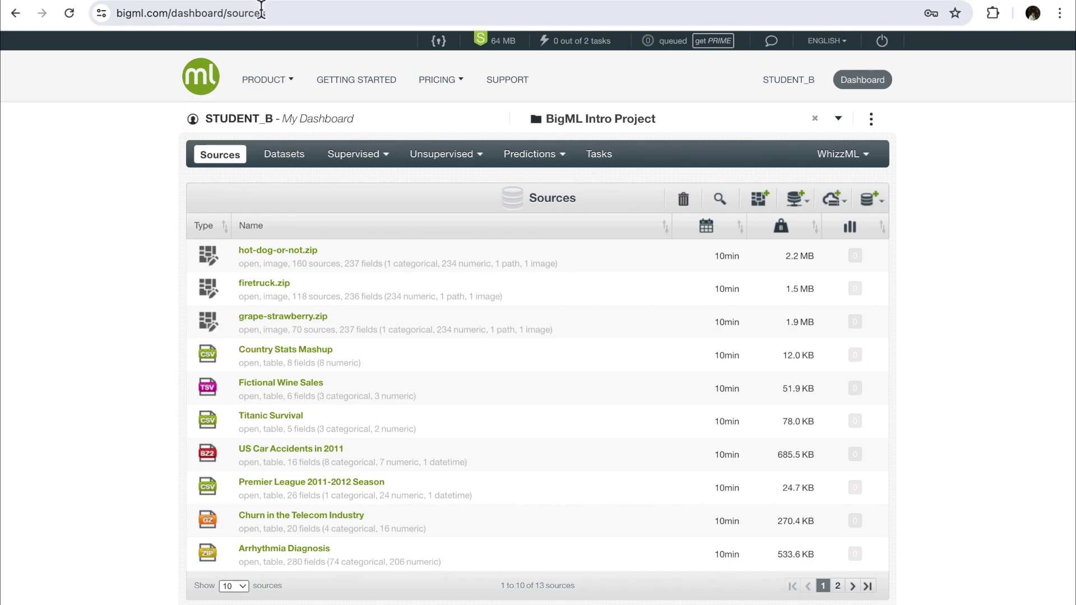
Paste the bml_classroom join URL into the address bar and open it to join.
{"action": "left_click", "coordinate": [272, 15]}
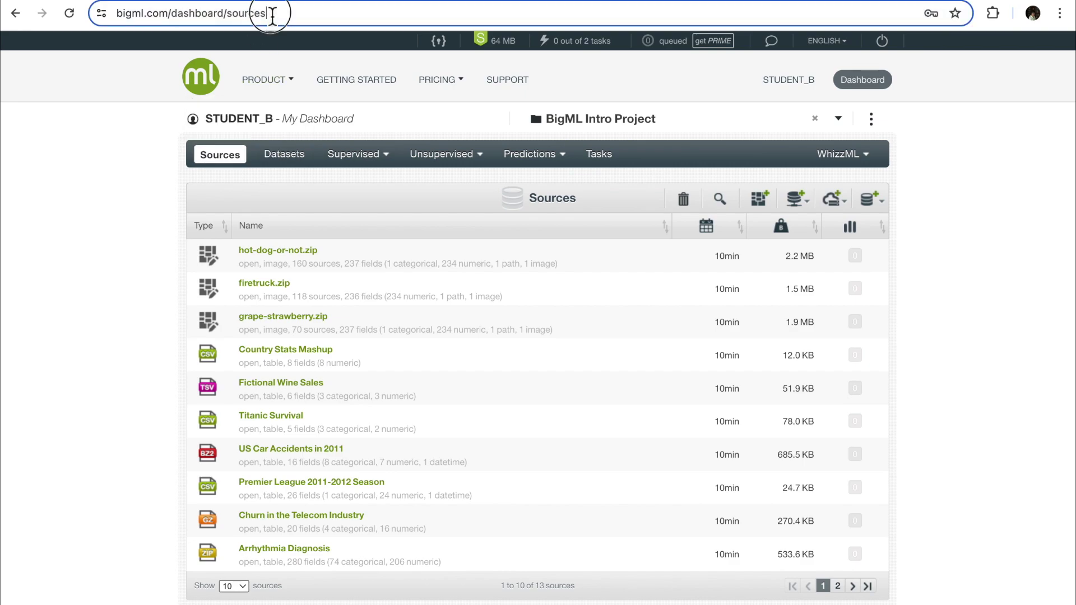
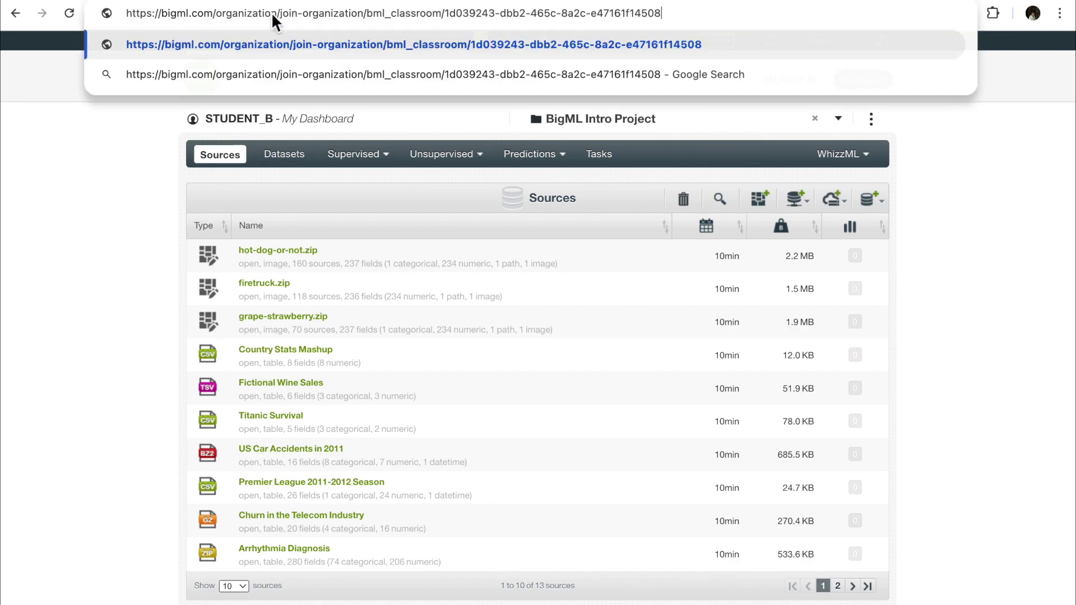
{"action": "key", "text": "Return"}
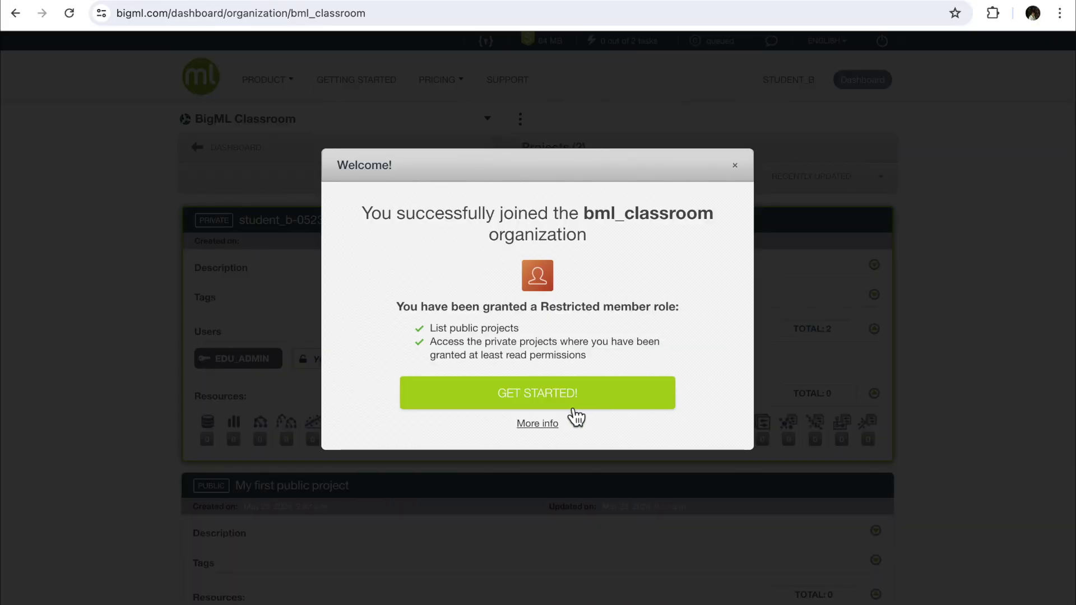
Dismiss the welcome message with GET STARTED and scroll through the projects list.
{"action": "left_click", "coordinate": [567, 399]}
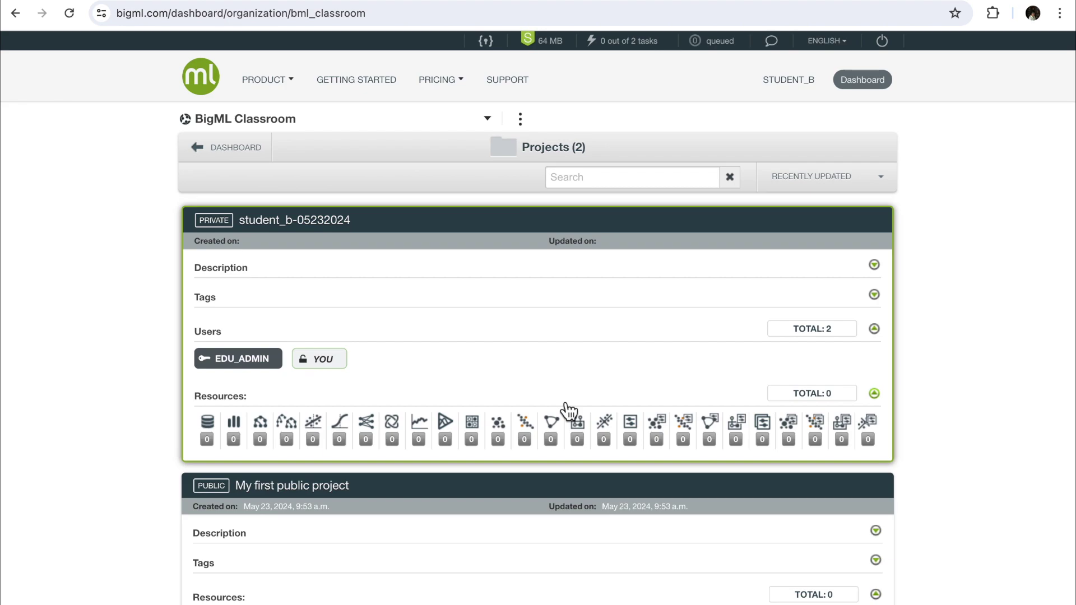
{"action": "scroll", "coordinate": [950, 224], "scroll_direction": "down", "scroll_amount": 1}
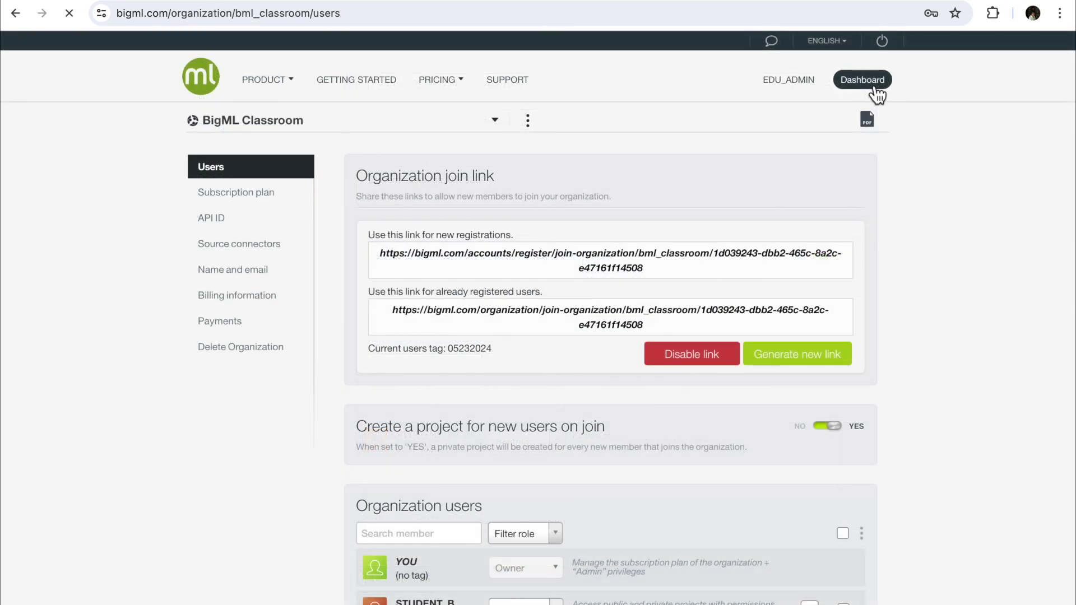
Remove STUDENT_A from the bml_classroom members list and confirm the removal.
{"action": "left_click", "coordinate": [871, 84]}
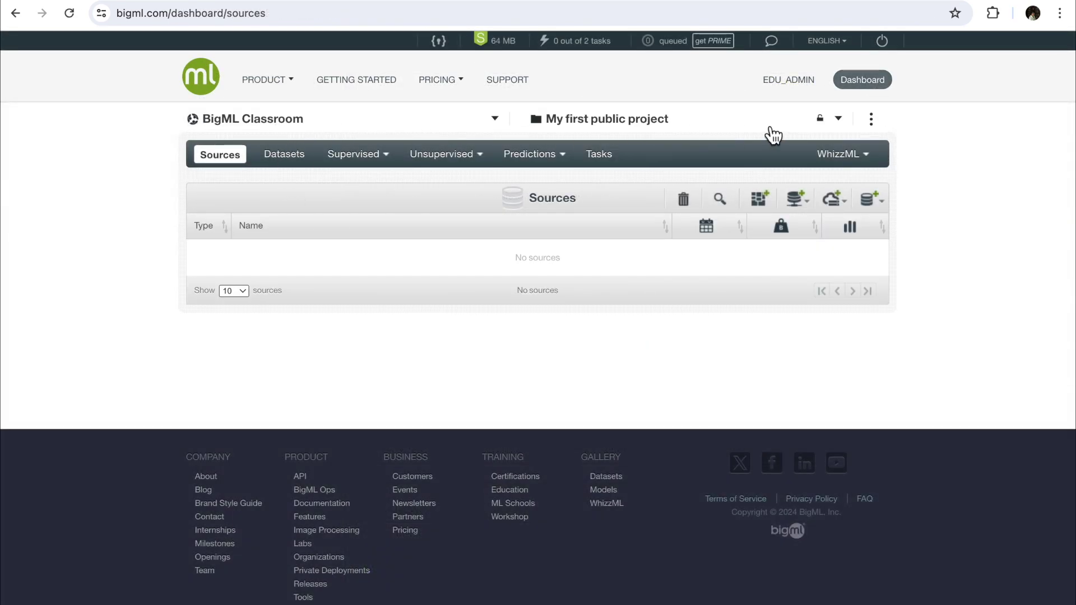
{"action": "left_click", "coordinate": [843, 119]}
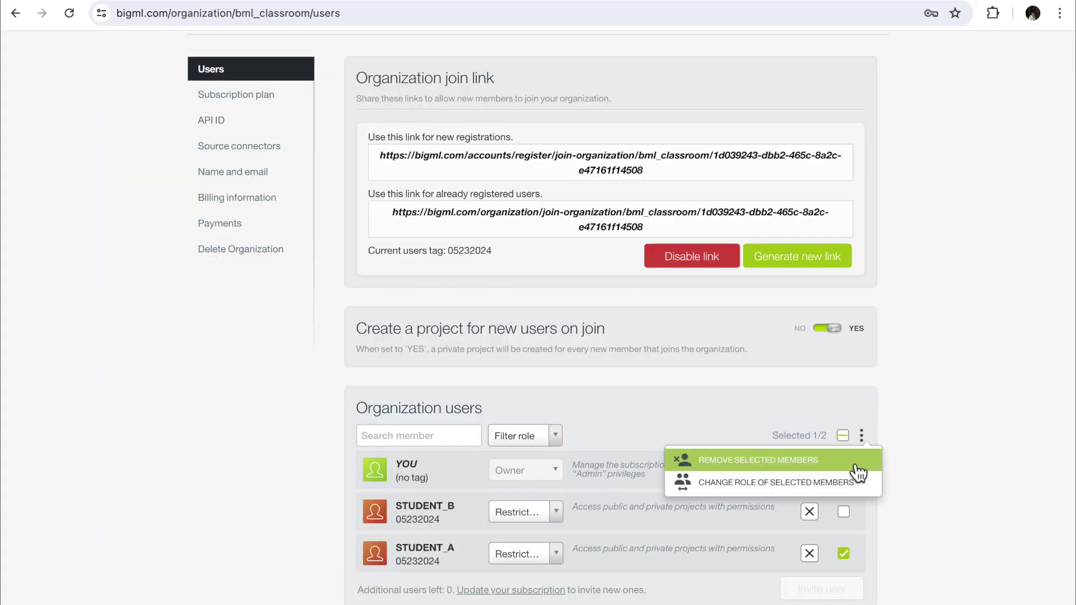
{"action": "left_click", "coordinate": [857, 470]}
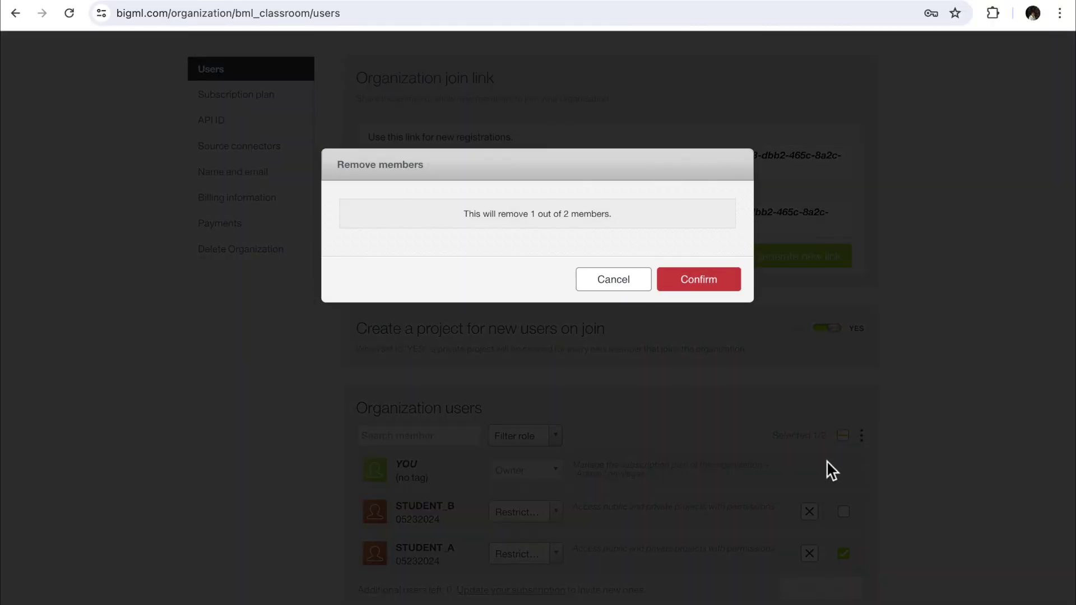
{"action": "left_click", "coordinate": [701, 281]}
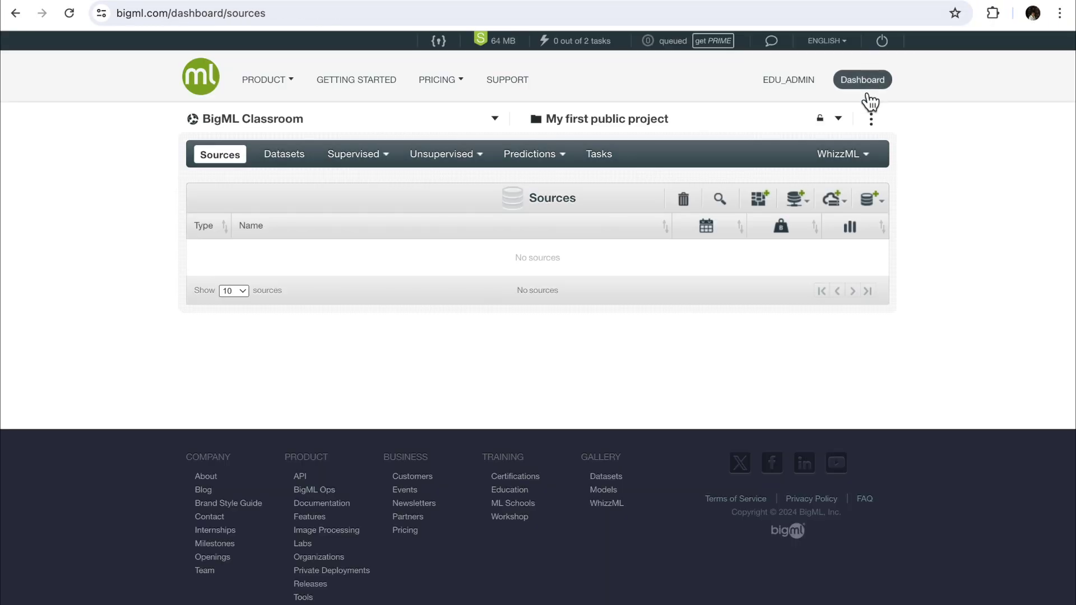
Permanently delete the student_a-05232024 project, confirming with 'DELETE'.
{"action": "left_click", "coordinate": [871, 119]}
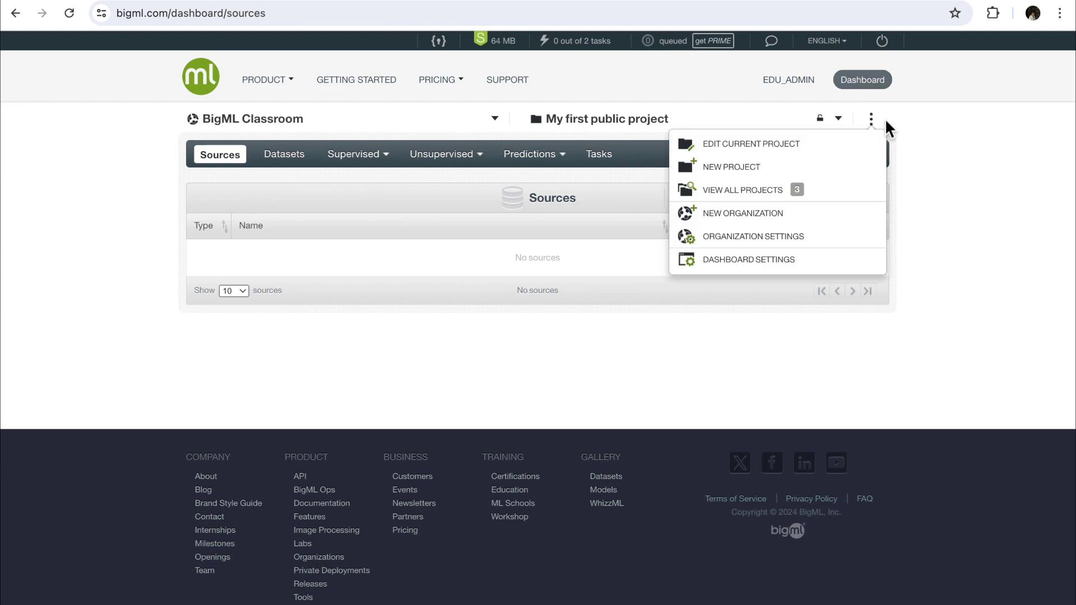
{"action": "left_click_drag", "start_coordinate": [881, 121], "coordinate": [813, 194]}
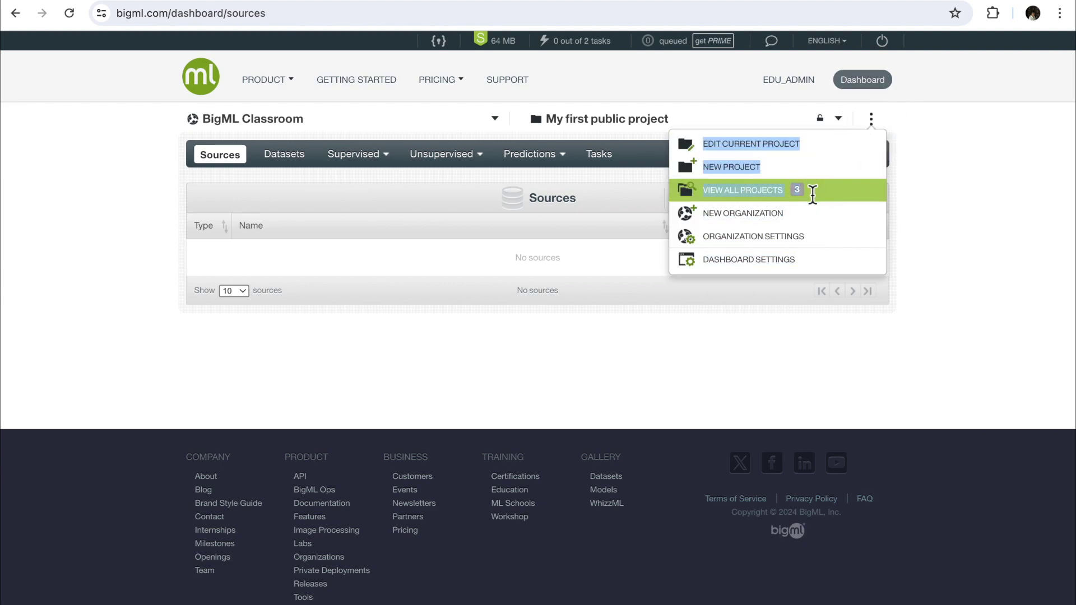
{"action": "left_click", "coordinate": [808, 195]}
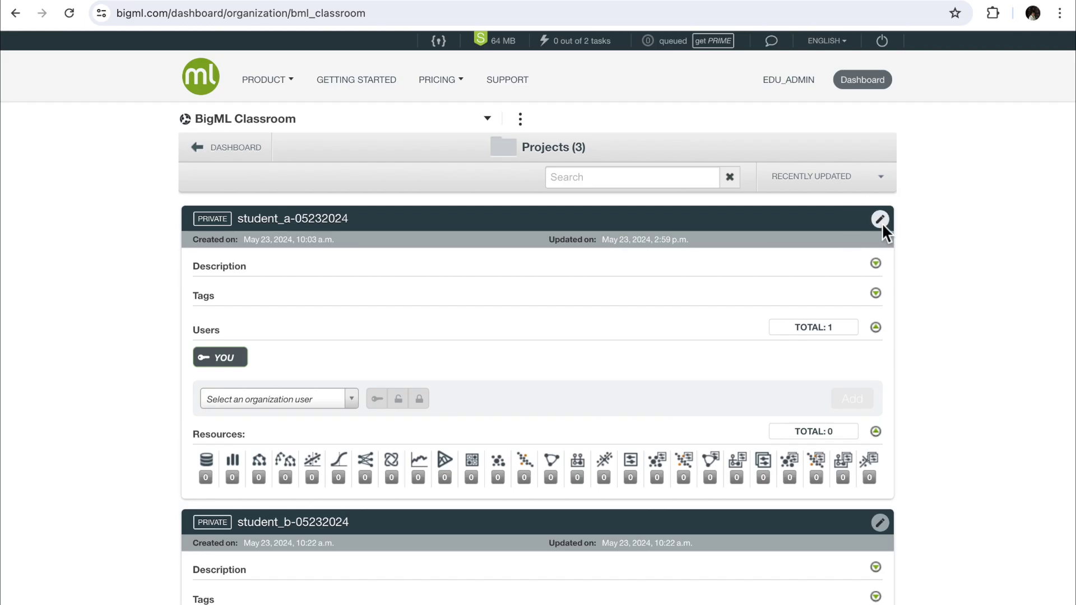
{"action": "left_click", "coordinate": [881, 220]}
{"action": "left_click", "coordinate": [277, 325]}
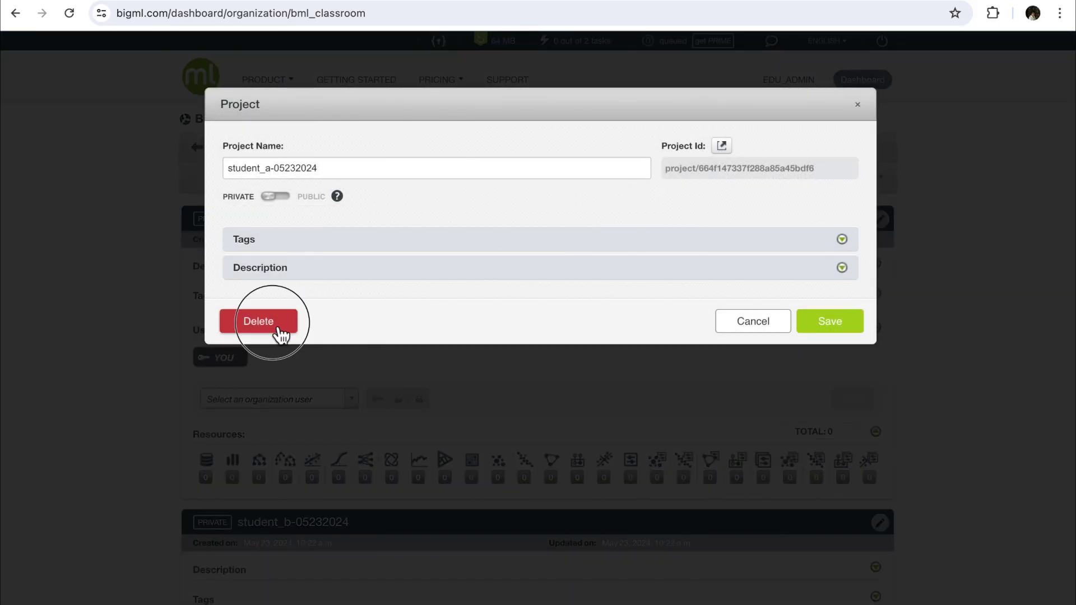
{"action": "left_click", "coordinate": [455, 281]}
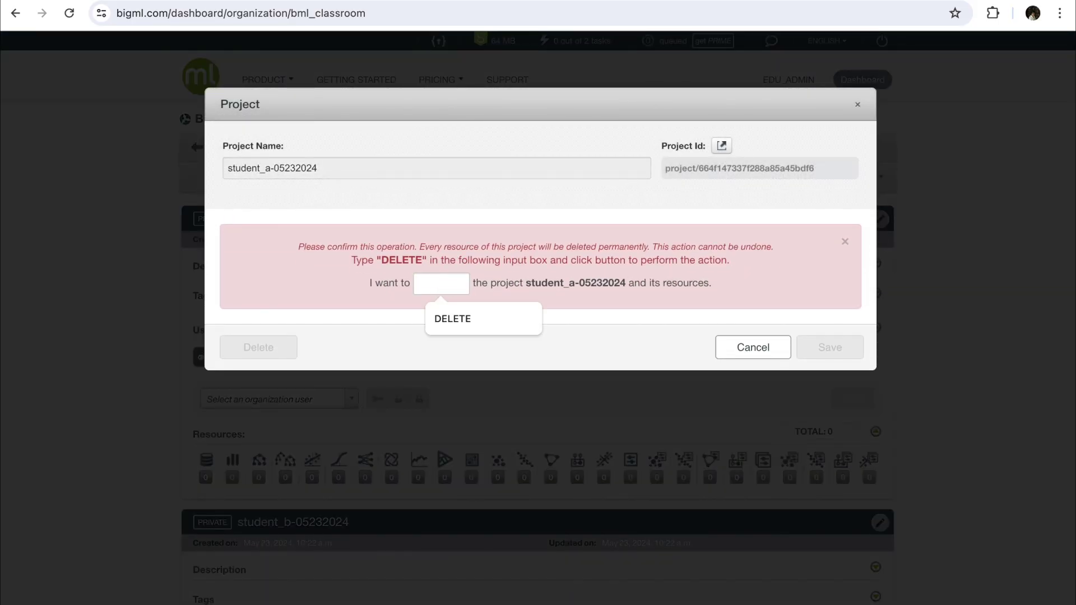
{"action": "type", "text": "DELETE"}
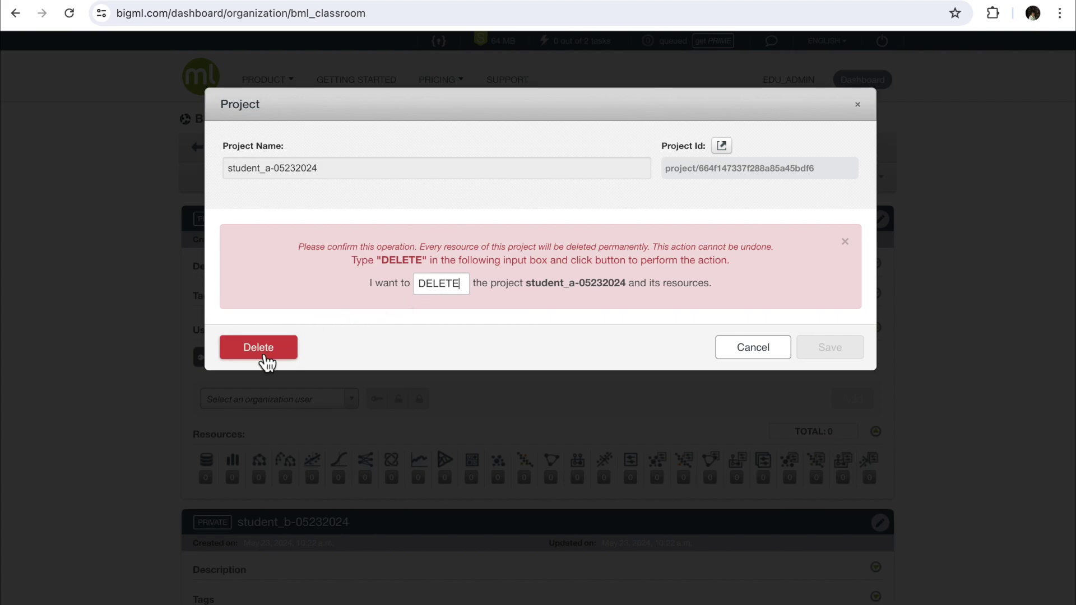
{"action": "left_click", "coordinate": [264, 359]}
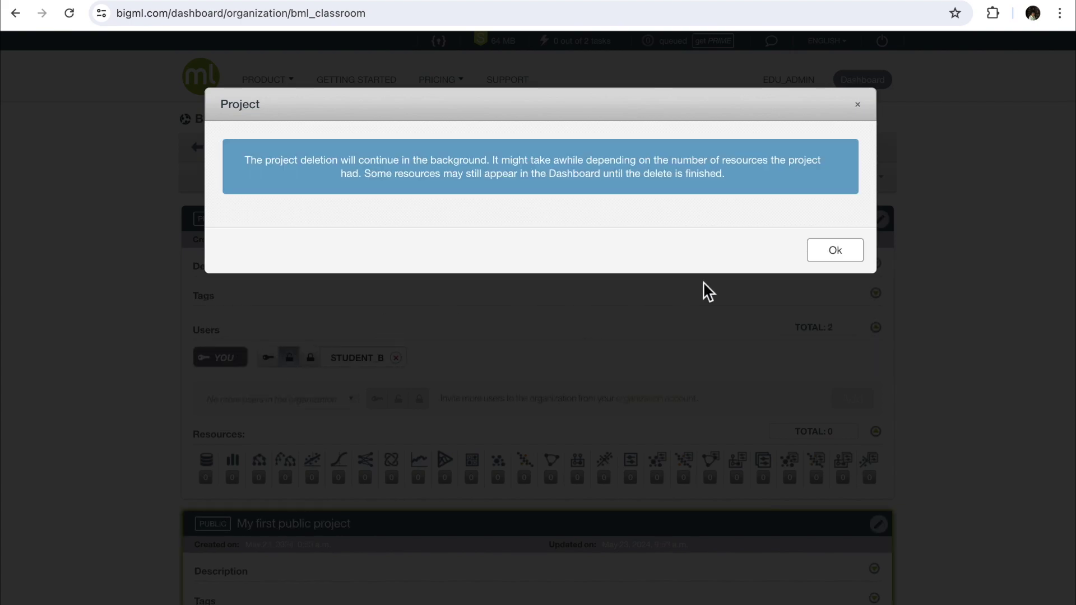
{"action": "left_click", "coordinate": [835, 250]}
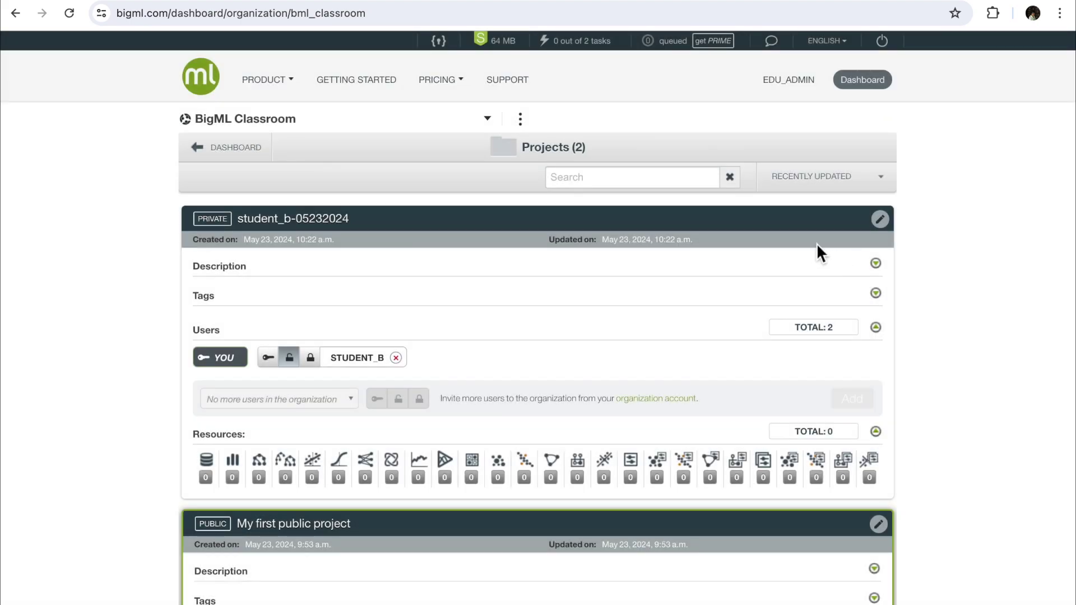
Go back to the Sources dashboard and browse the projects list toward the Everyone folder.
{"action": "left_click", "coordinate": [261, 121]}
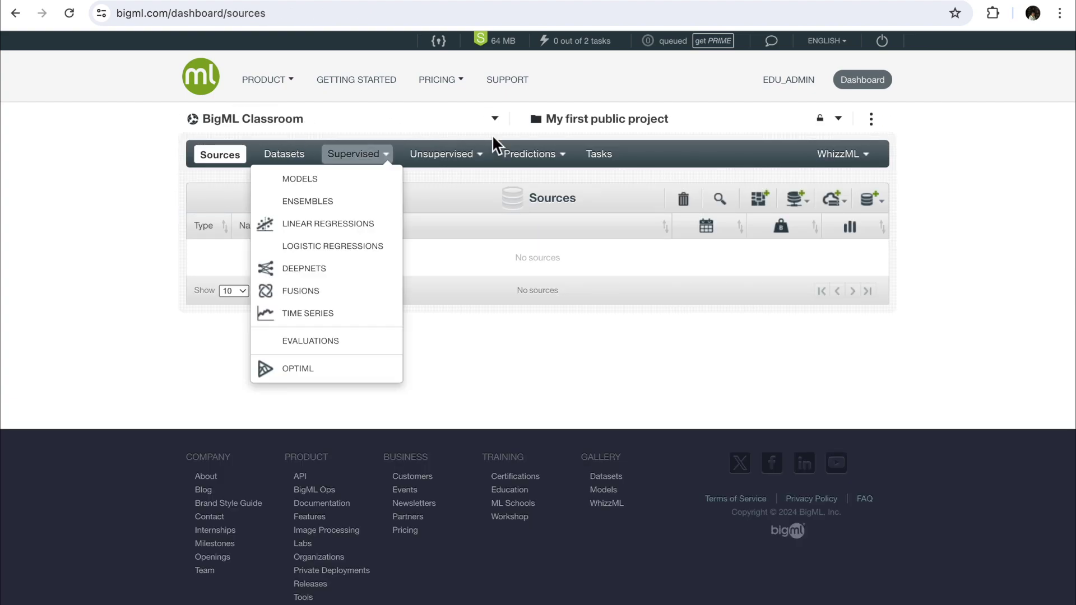
{"action": "left_click", "coordinate": [721, 120]}
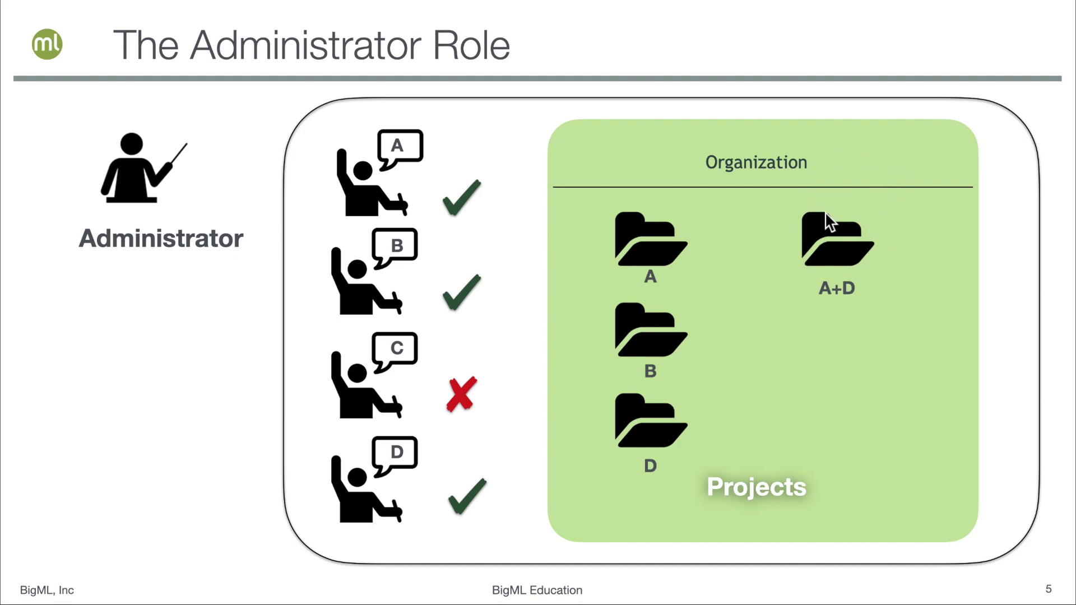
{"action": "key", "text": "Right"}
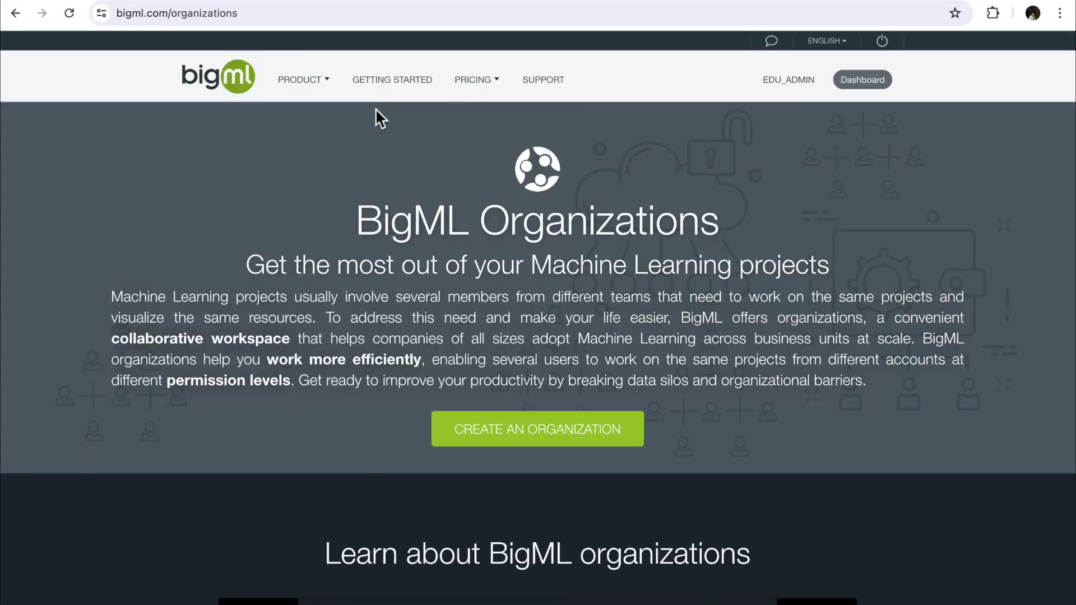
{"action": "scroll", "coordinate": [375, 108], "scroll_direction": "down", "scroll_amount": 4}
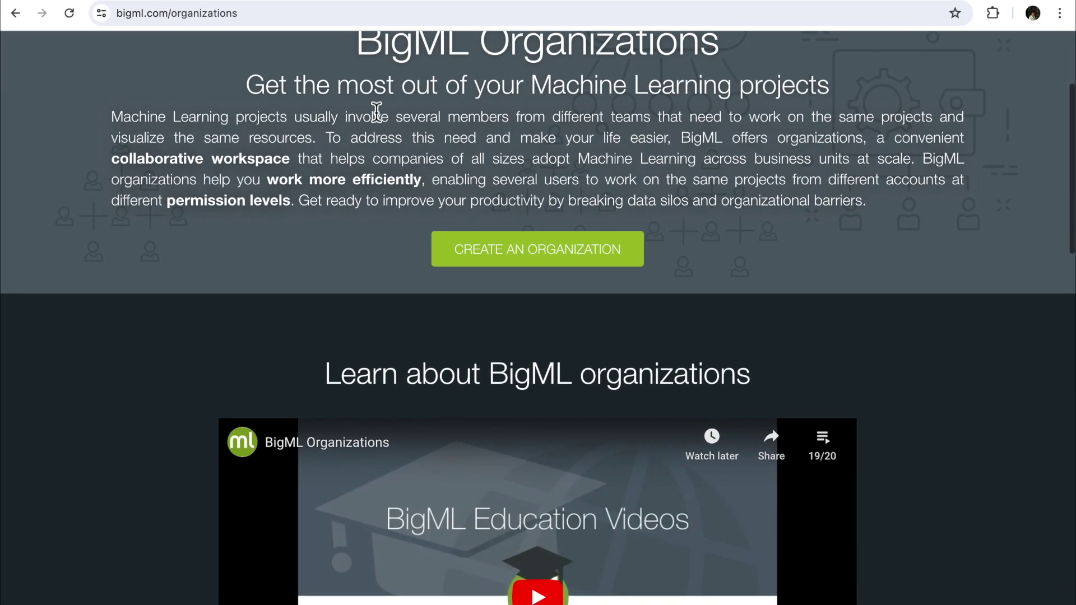
{"action": "scroll", "coordinate": [375, 108], "scroll_direction": "down", "scroll_amount": 8}
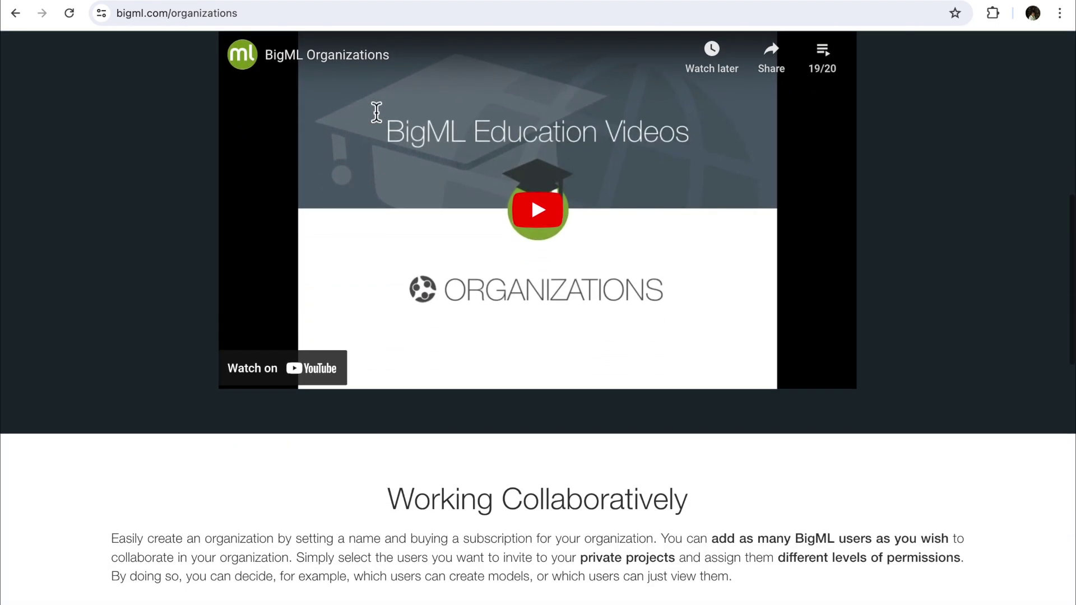
{"action": "scroll", "coordinate": [376, 112], "scroll_direction": "down", "scroll_amount": 6}
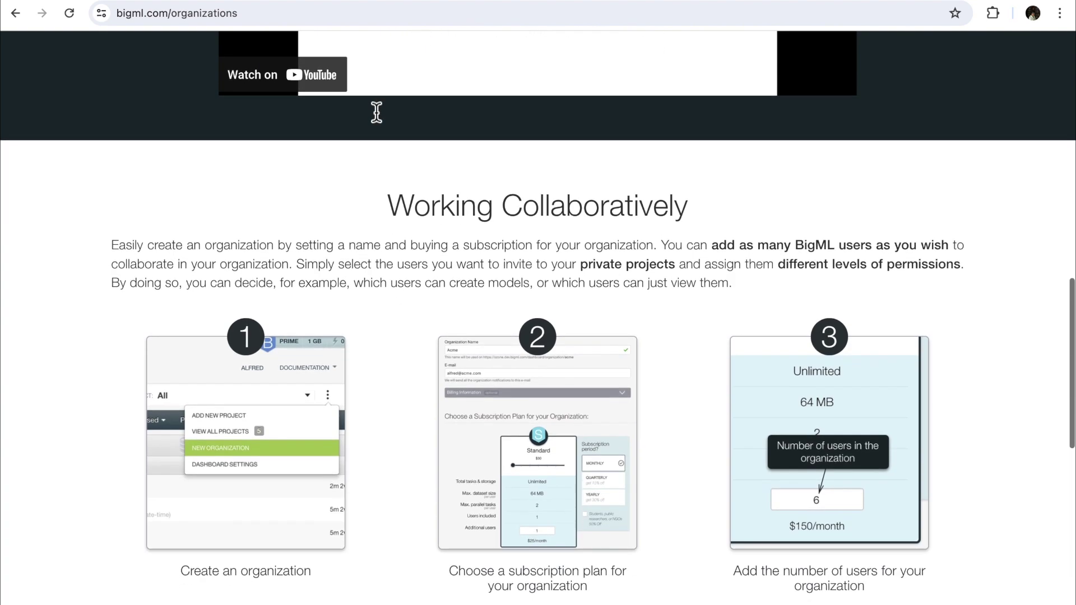
{"action": "scroll", "coordinate": [376, 112], "scroll_direction": "down", "scroll_amount": 5}
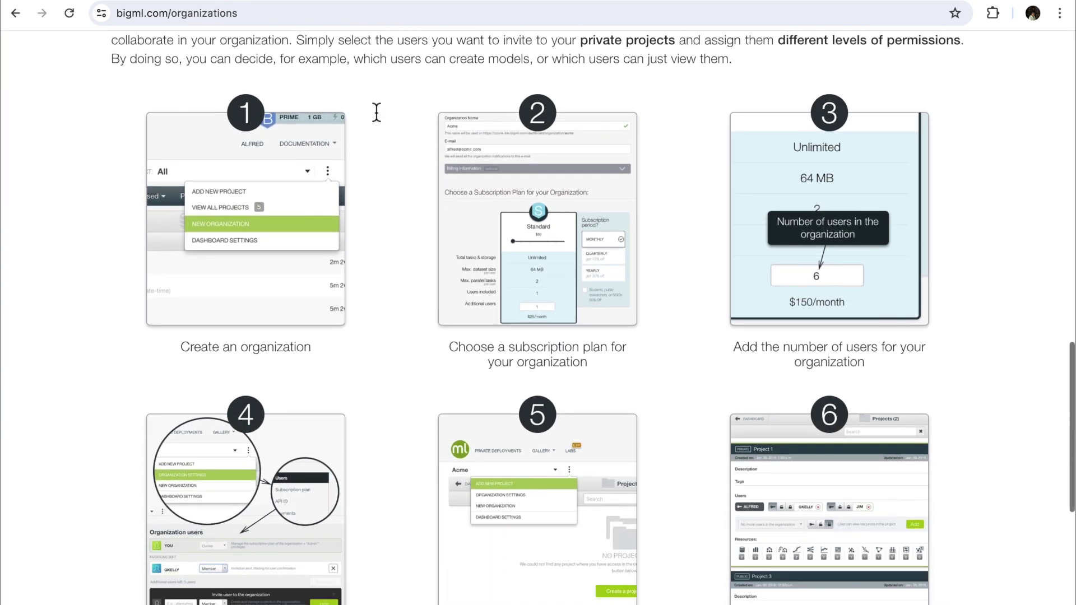